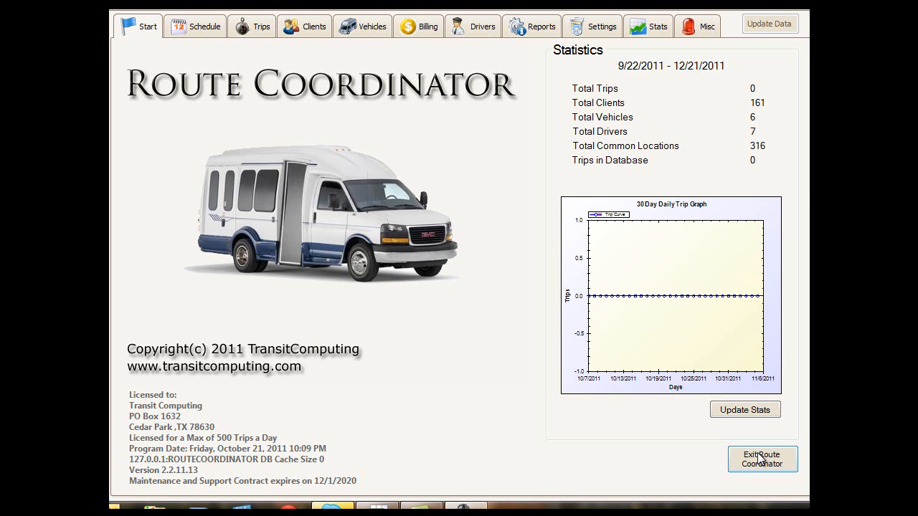
Step: Open trip entry and select a client by looking up the last name in the client name list
left_click(258, 29)
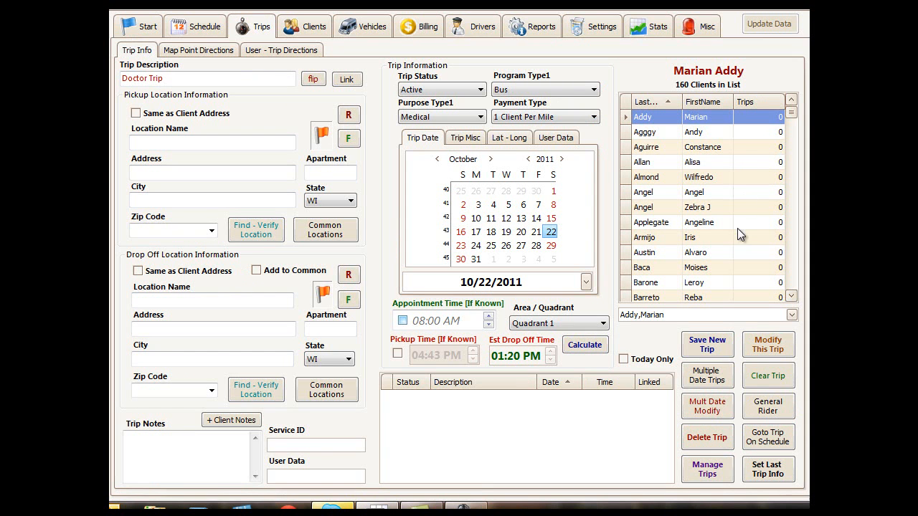
mouse_move(791, 115)
left_mouse_down()
mouse_move(792, 291)
mouse_move(794, 110)
left_mouse_up()
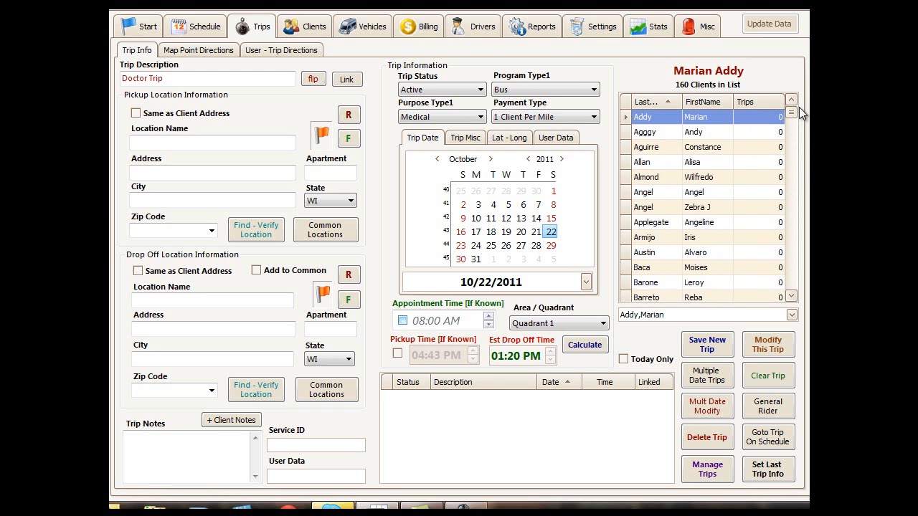
left_click(651, 315)
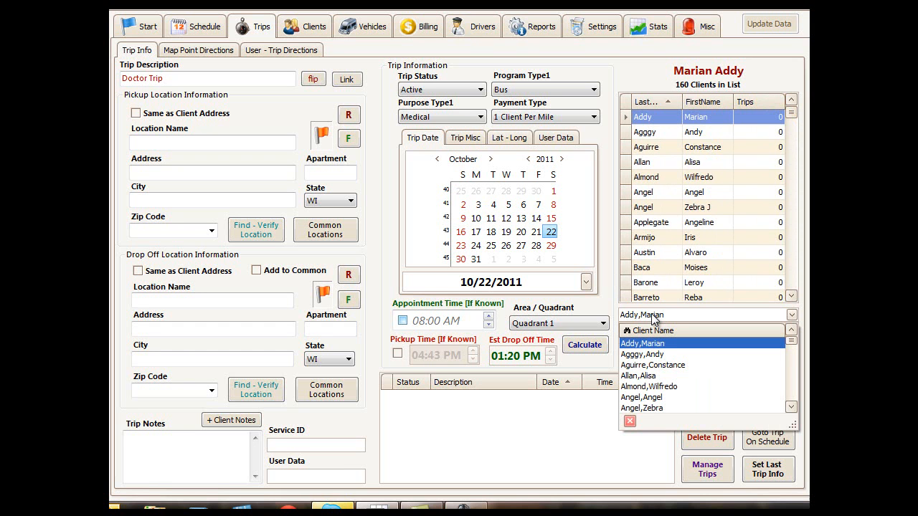
type("bea")
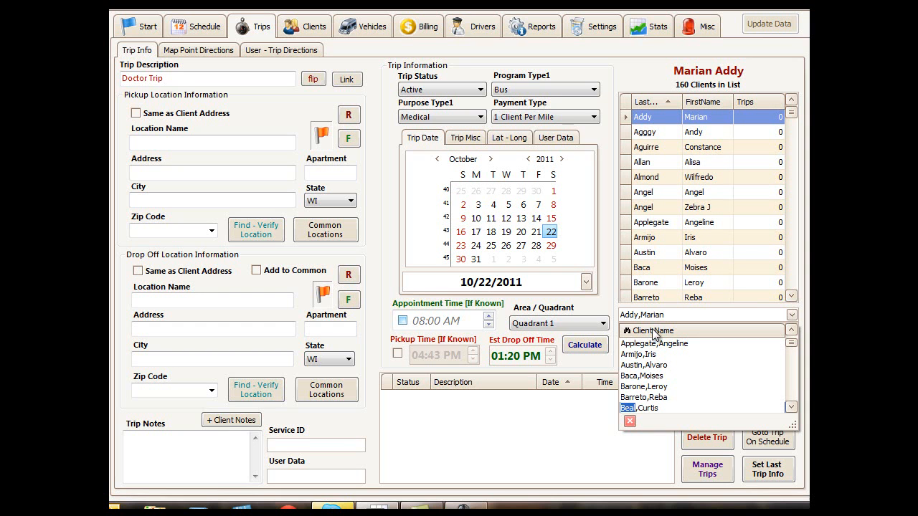
left_click(637, 407)
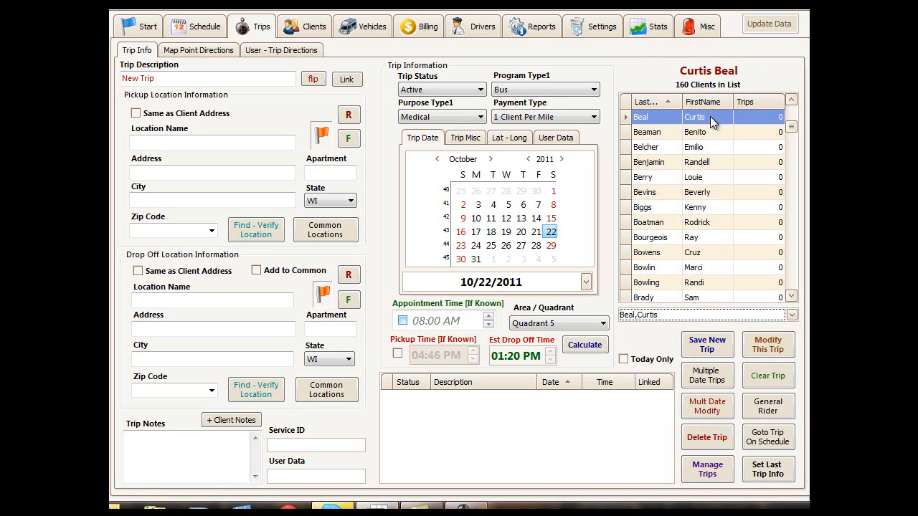
Step: Select the first client in the alphabetical client list for the trip
left_click_drag(793, 124, 794, 108)
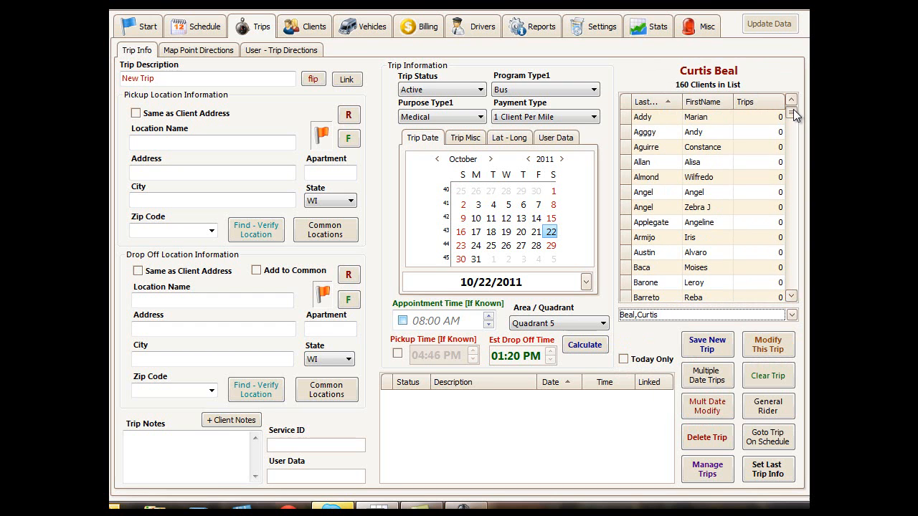
left_click(702, 119)
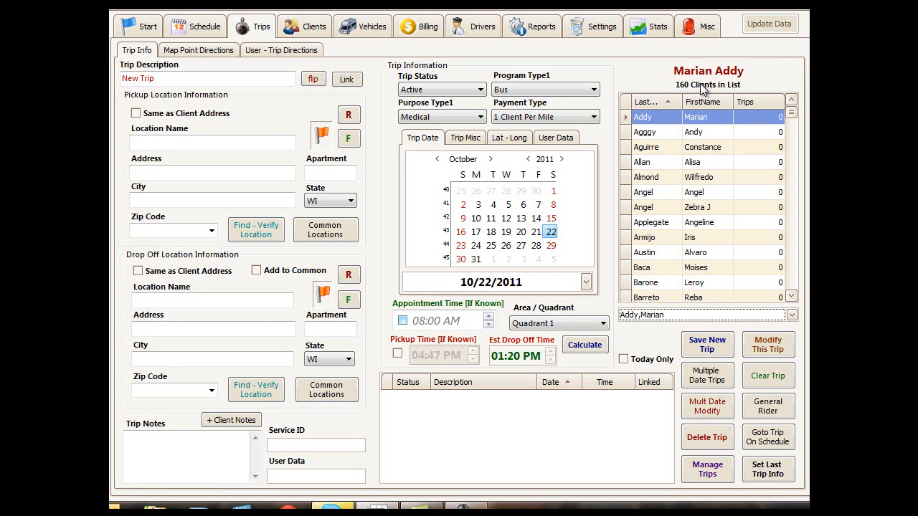
Step: Set the trip description to "Doctor trip" and fill the pickup location from the client's own address
left_click(169, 79)
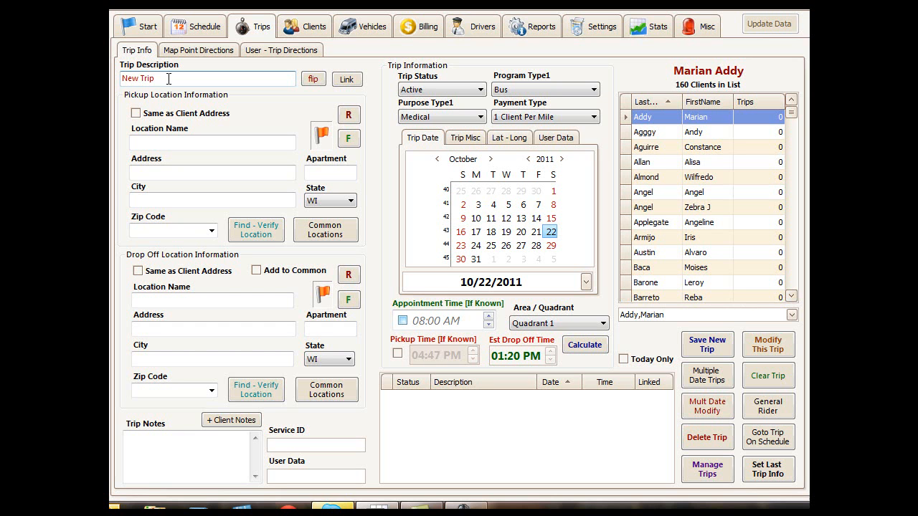
key("BackSpace")
key("BackSpace")
key("BackSpace")
key("BackSpace")
key("BackSpace")
key("BackSpace")
key("BackSpace")
key("BackSpace")
type("Doctor trip")
left_click(177, 141)
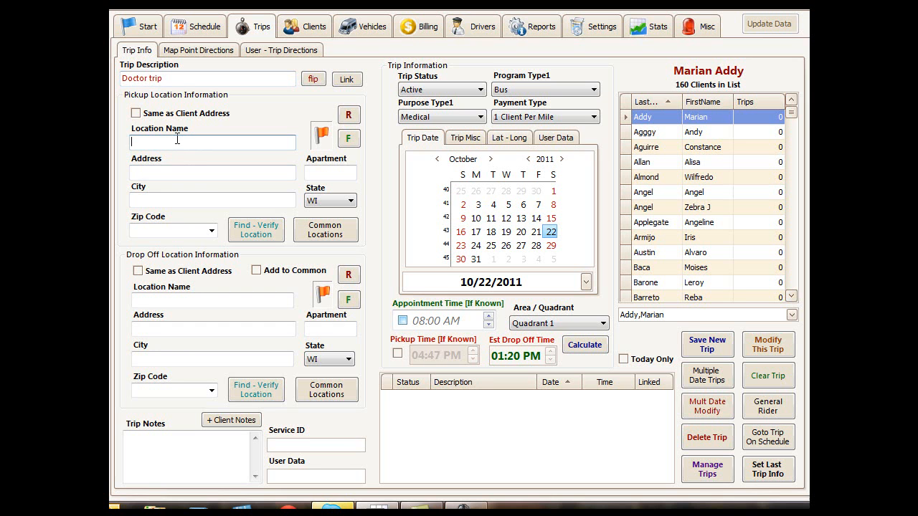
left_click(136, 114)
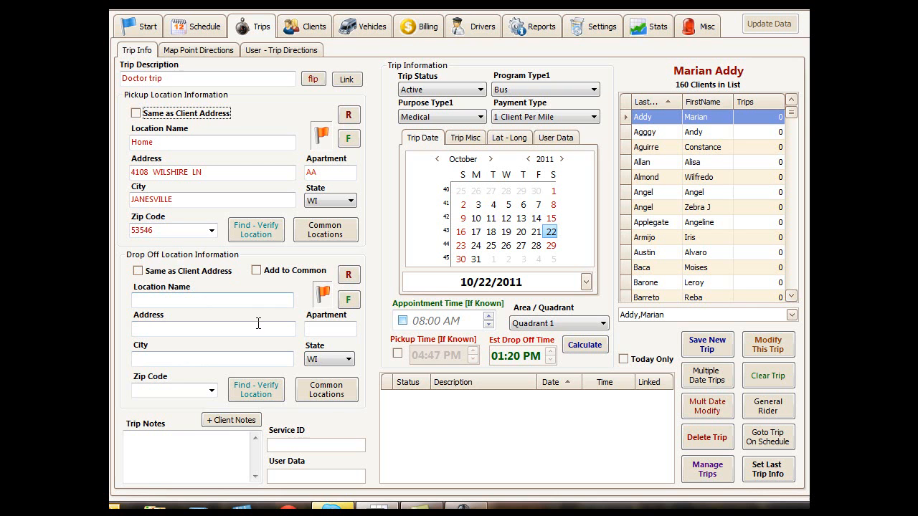
Step: Set the drop-off location to Beloit Clinic from the list of common locations
left_click(325, 394)
left_click(325, 395)
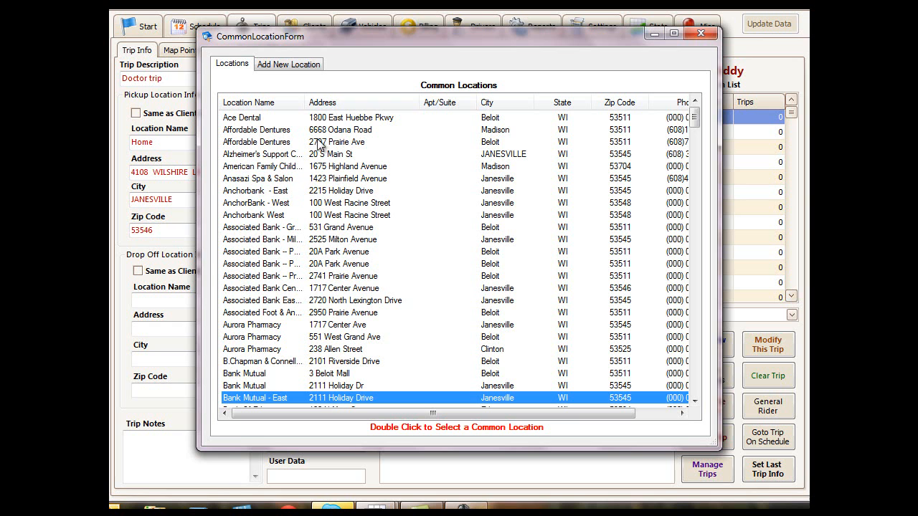
left_click(333, 263)
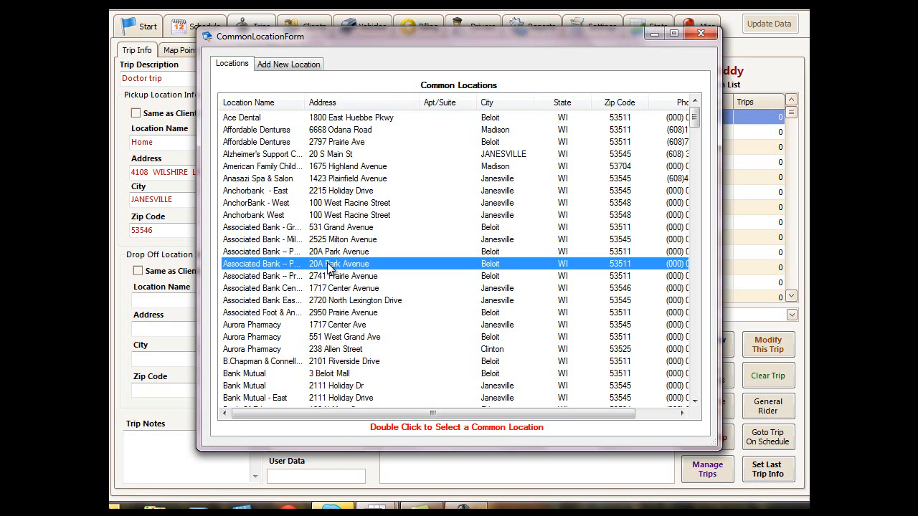
left_click(695, 402)
double_click(695, 403)
left_click(695, 403)
left_click(696, 403)
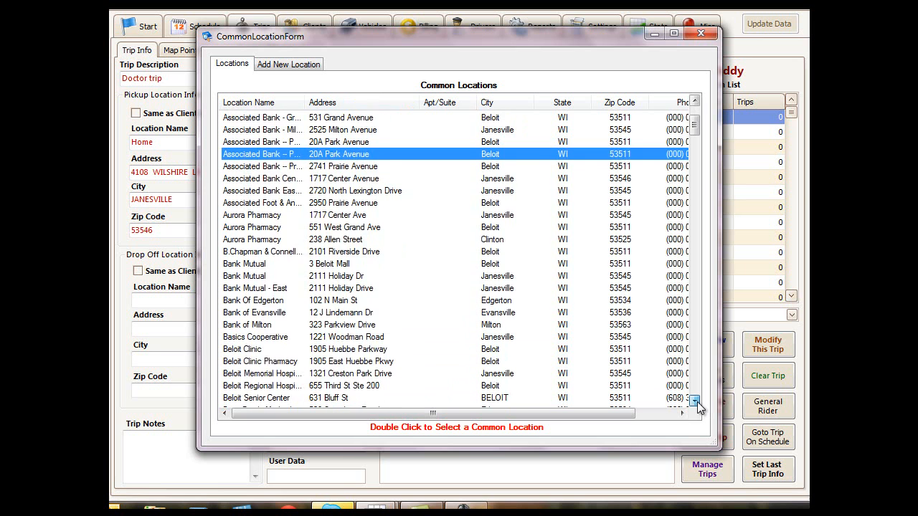
left_click(696, 403)
left_click(634, 386)
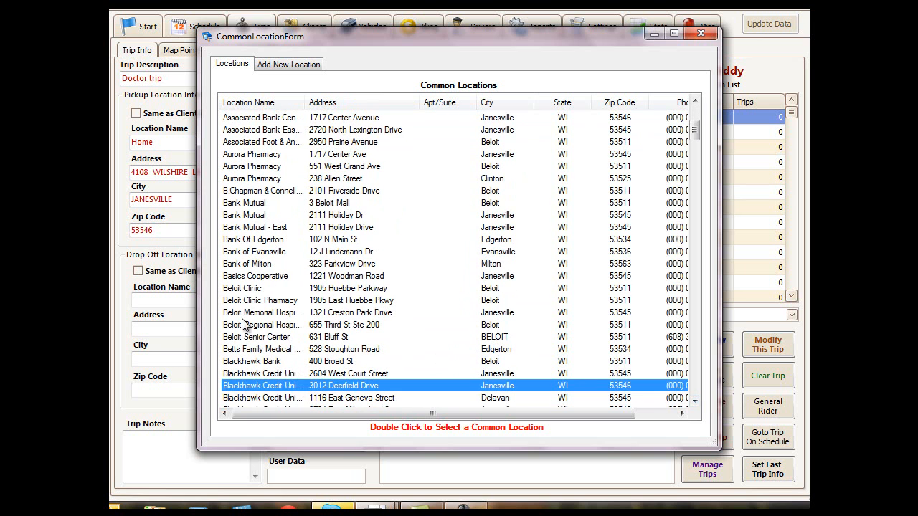
left_click(255, 288)
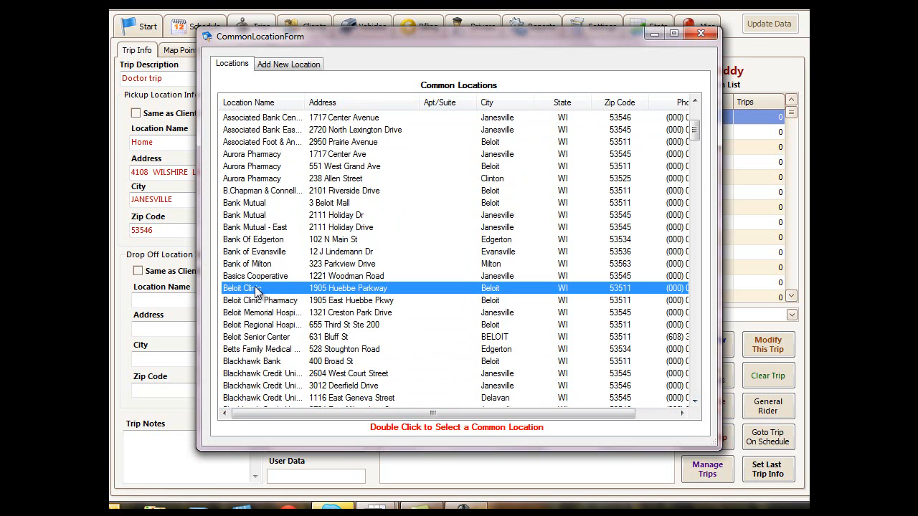
double_click(256, 289)
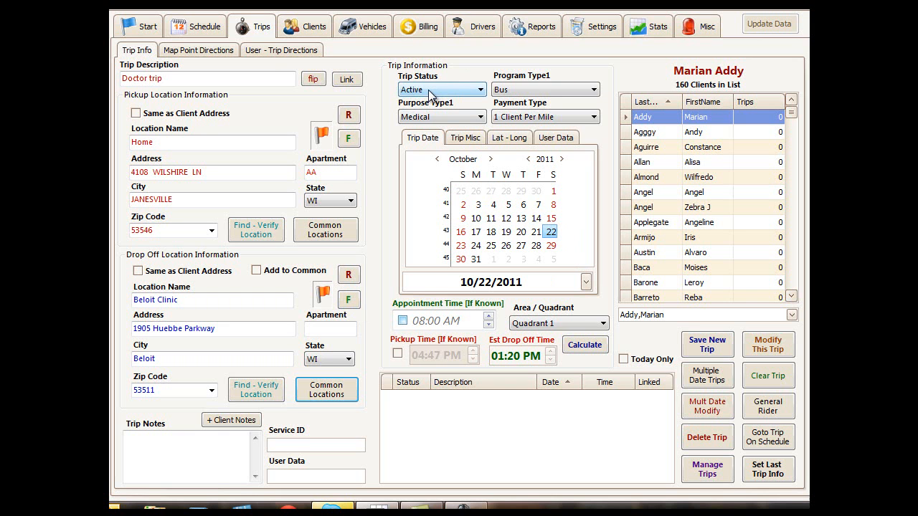
Step: Set the trip information to Active status, Medical purpose, Van program type and 1 Client Per Mile payment
left_click(482, 90)
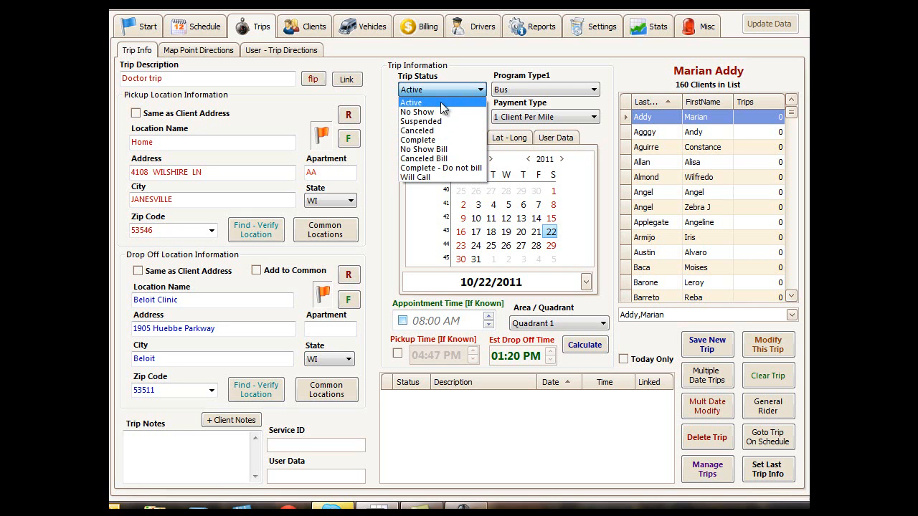
left_click(481, 92)
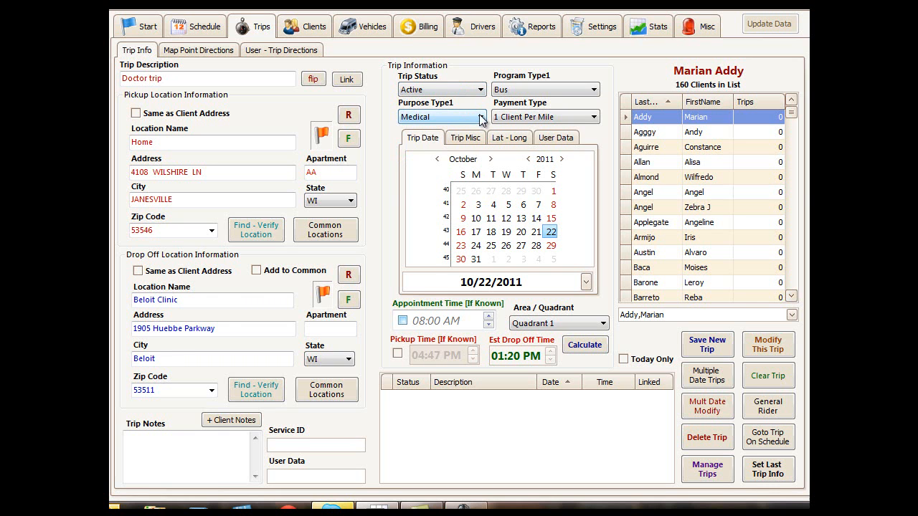
left_click(481, 118)
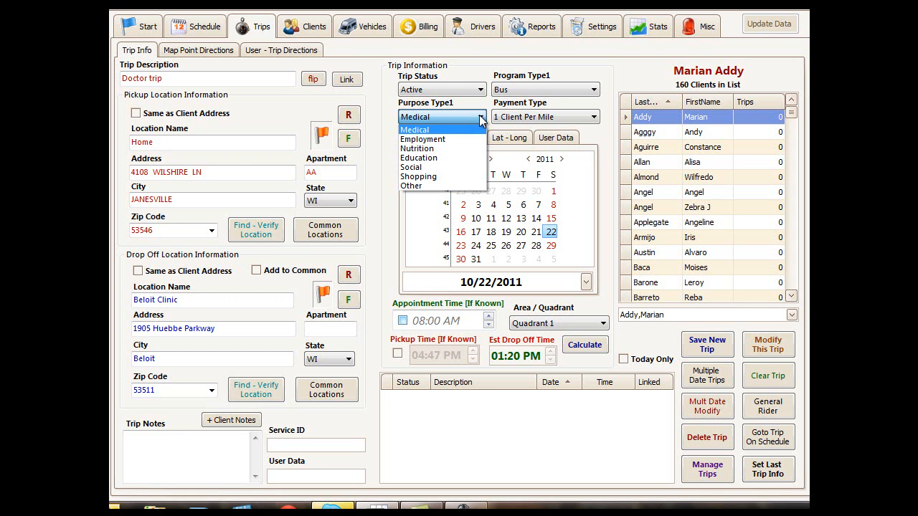
left_click(444, 130)
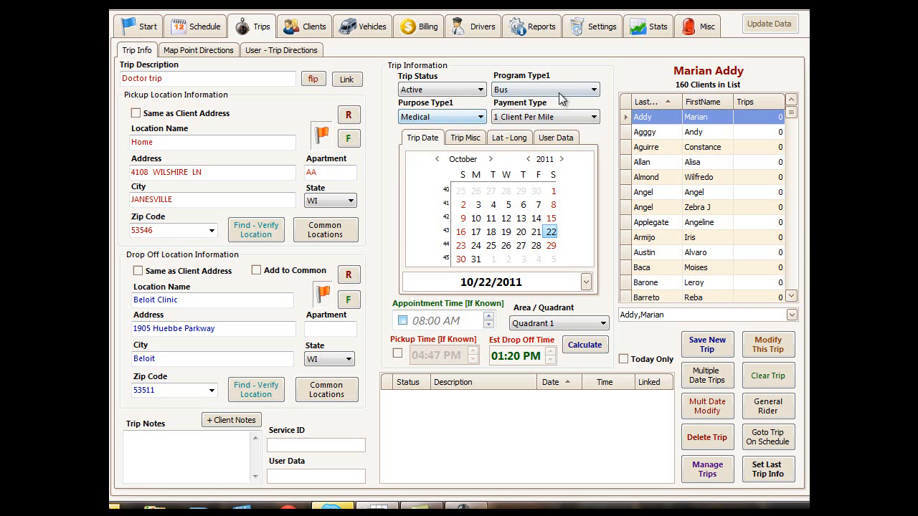
left_click(595, 91)
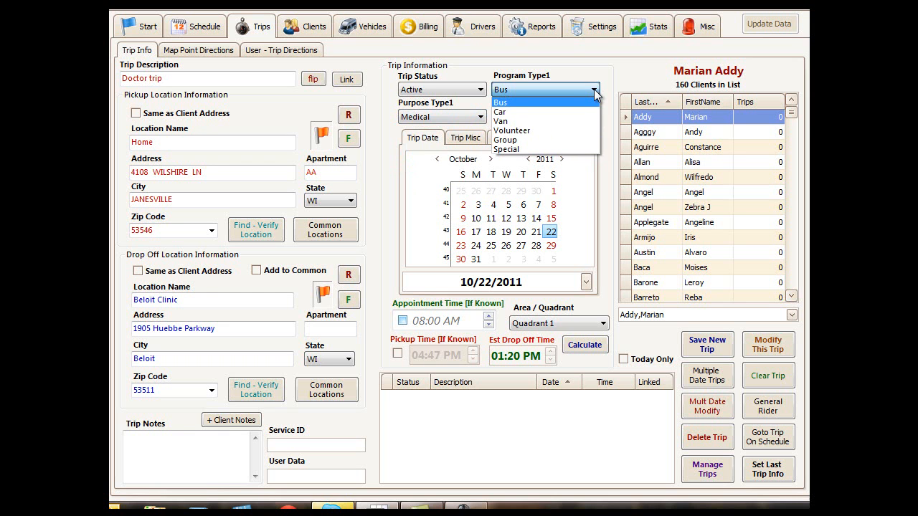
left_click(512, 122)
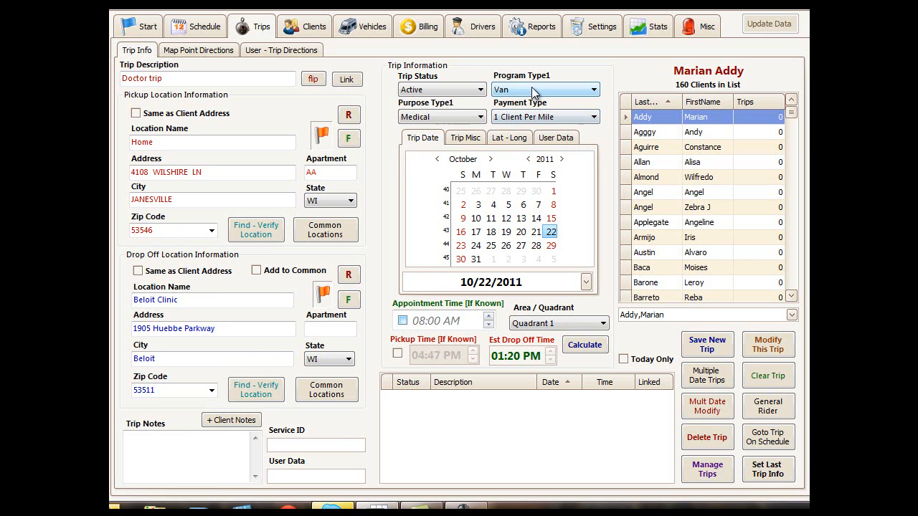
left_click(595, 117)
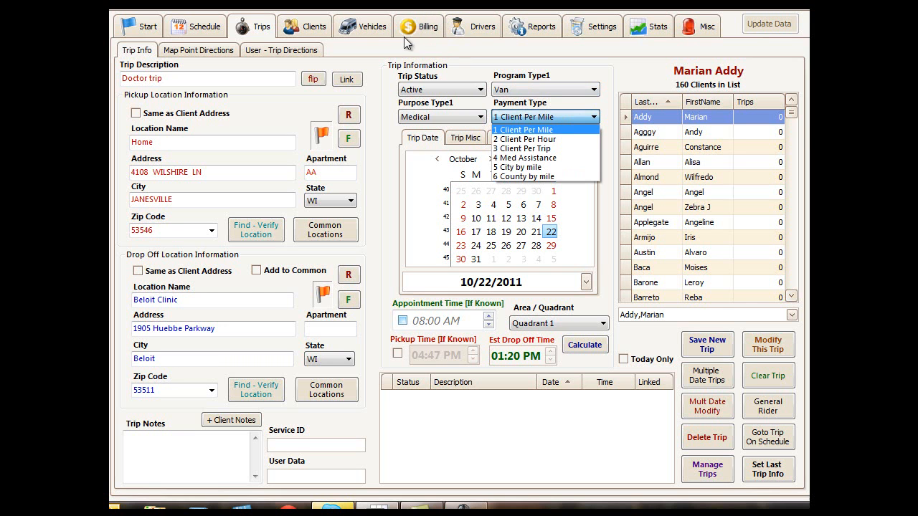
left_click(559, 115)
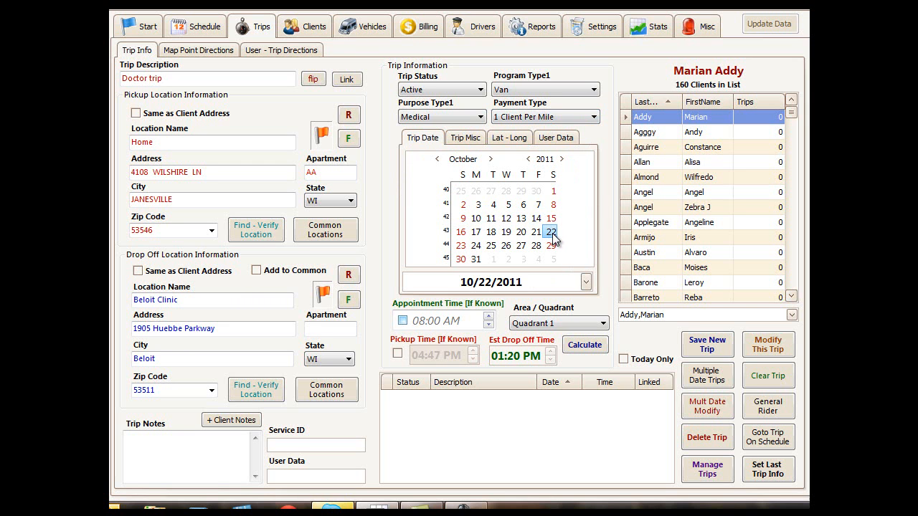
Step: Set the trip date to 10/24/2011 and browse the calendar's following months before returning to October
left_click(476, 245)
left_click(490, 159)
left_click(490, 160)
left_click(491, 159)
left_click(490, 159)
left_click(491, 160)
left_click(490, 159)
left_click(436, 159)
left_click(437, 159)
left_click(437, 159)
left_click(437, 160)
left_click(437, 159)
left_click(437, 159)
Step: Switch the companion option on and off again in the miscellaneous trip settings and return to the trip date
left_click(463, 141)
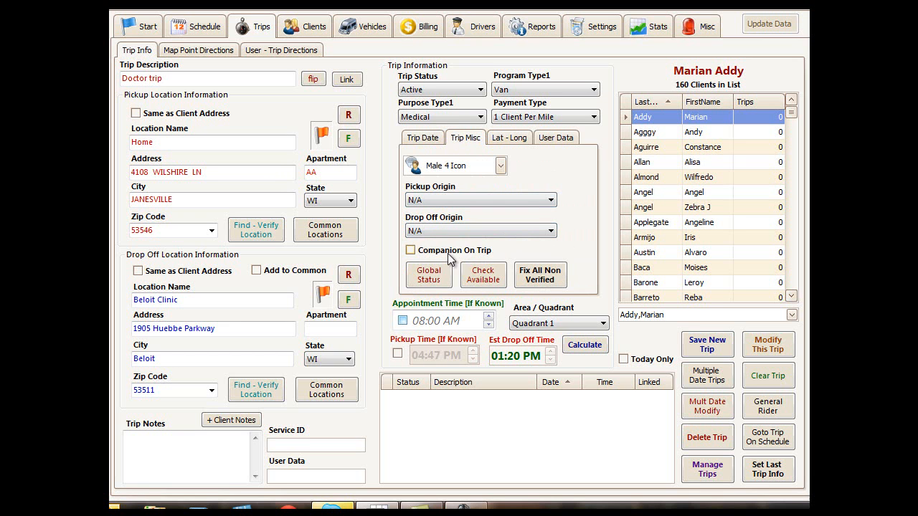
left_click(410, 251)
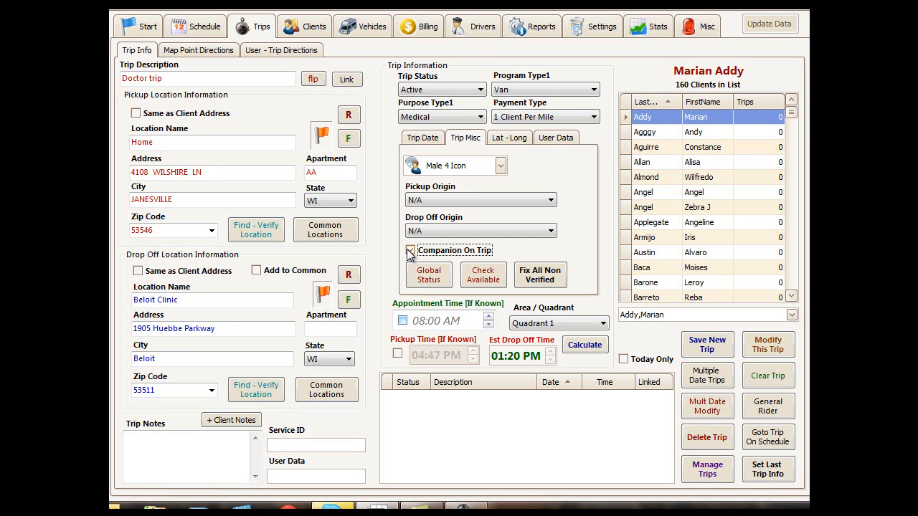
left_click(410, 250)
left_click(423, 138)
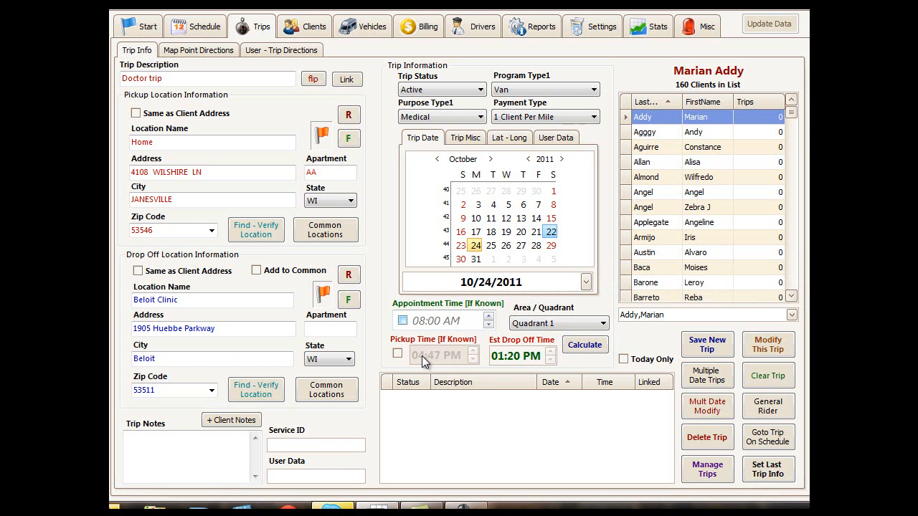
Step: Enable the known pickup time and set it to 03:00 PM
left_click(396, 355)
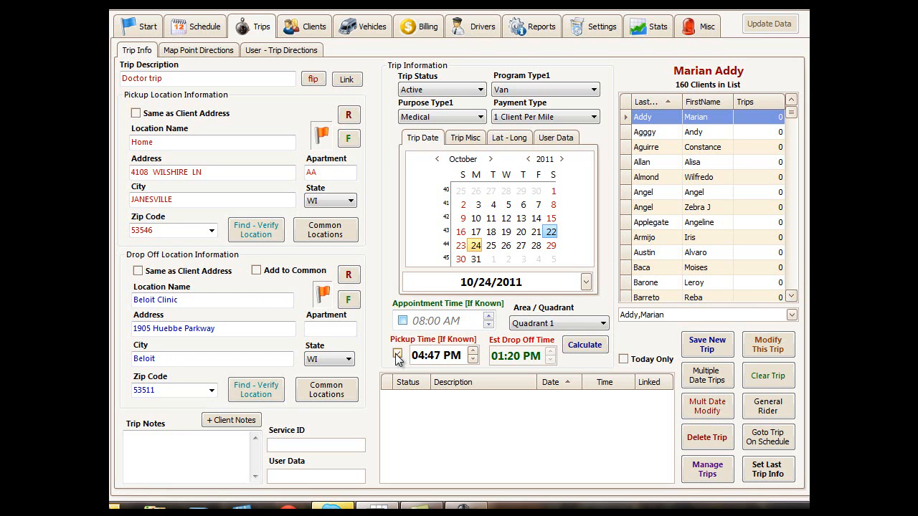
left_click(398, 354)
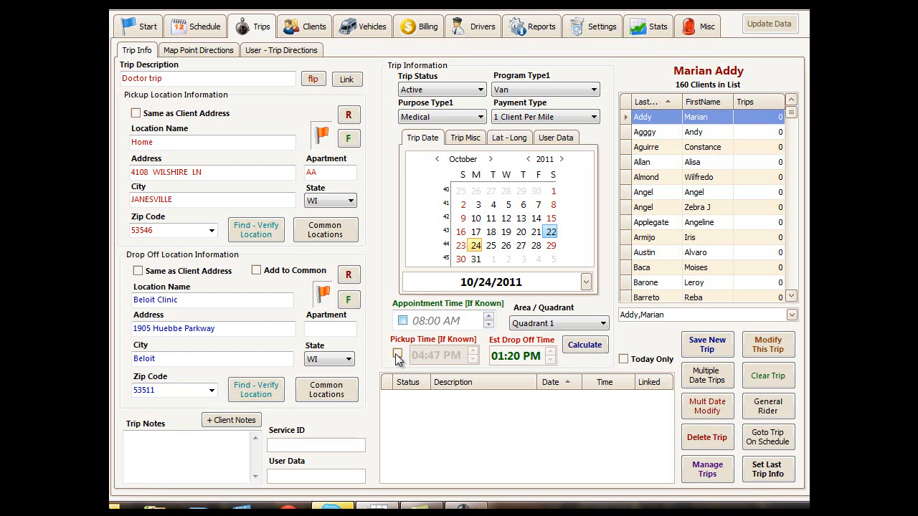
left_click(397, 354)
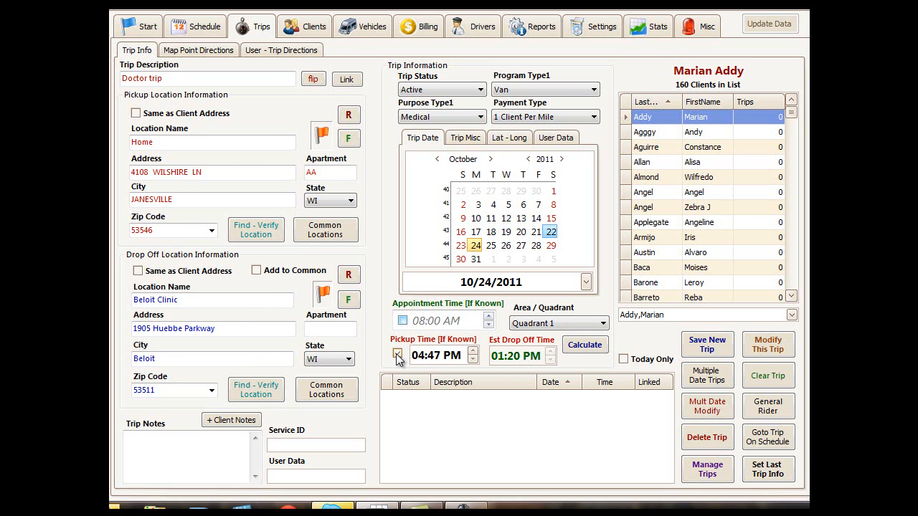
left_click(423, 355)
key("Up")
key("Down")
key("Down")
key("Right")
key("Up")
key("Up")
key("Up")
key("Up")
key("Up")
key("Up")
key("Up")
key("Up")
key("Up")
key("Up")
key("Up")
key("Up")
key("Up")
key("Up")
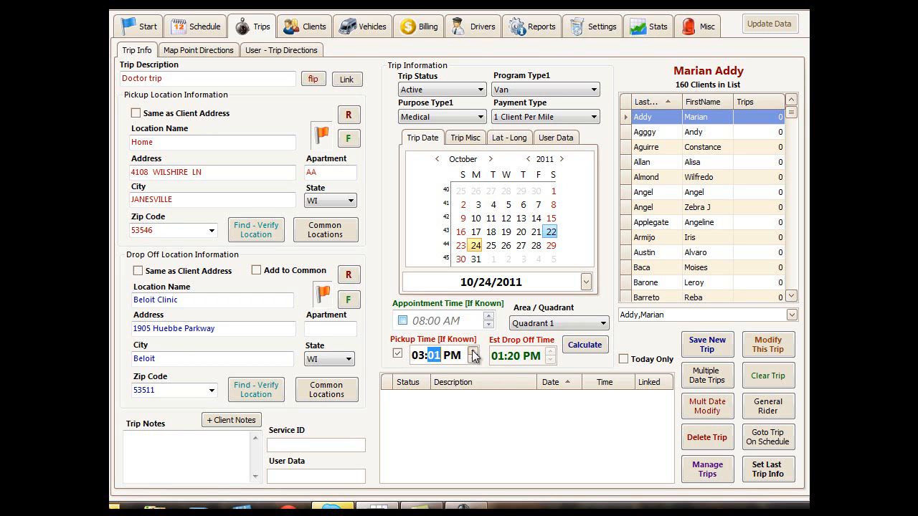
left_click(474, 360)
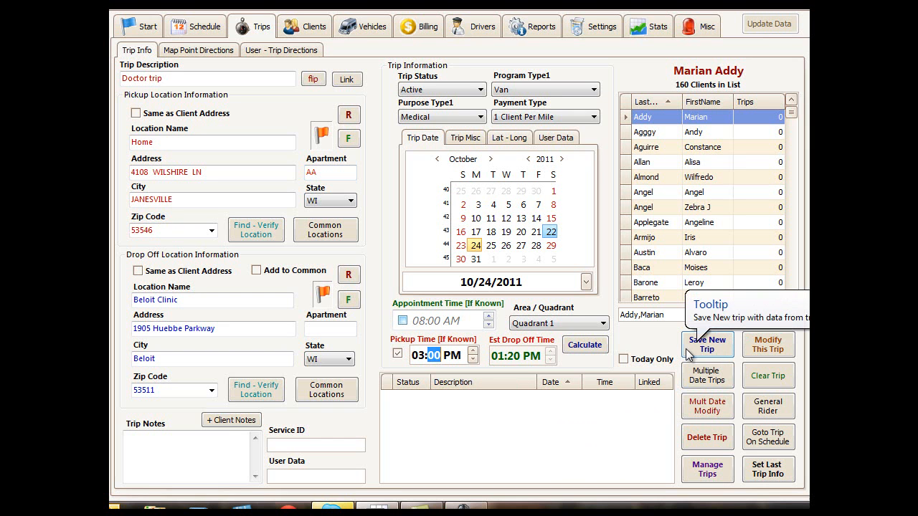
Step: Save the new trip to Beloit Clinic and confirm adding it
left_click(712, 353)
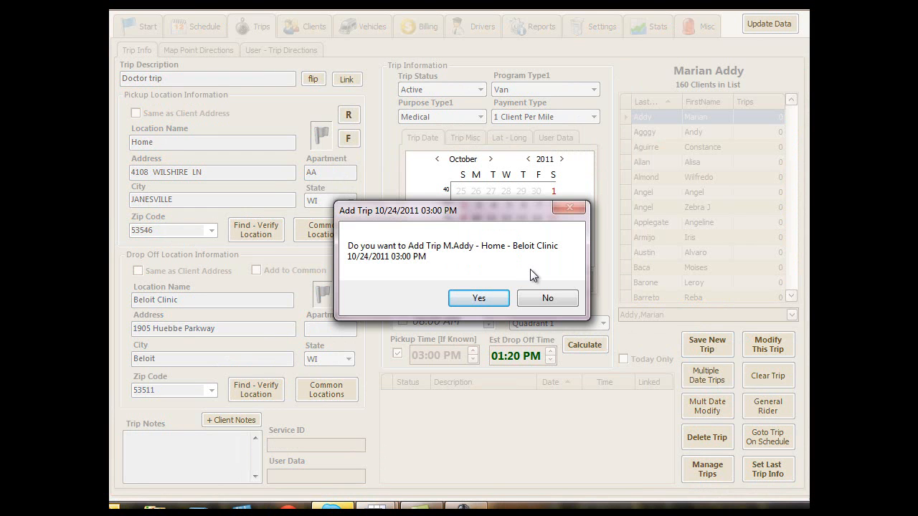
left_click(477, 295)
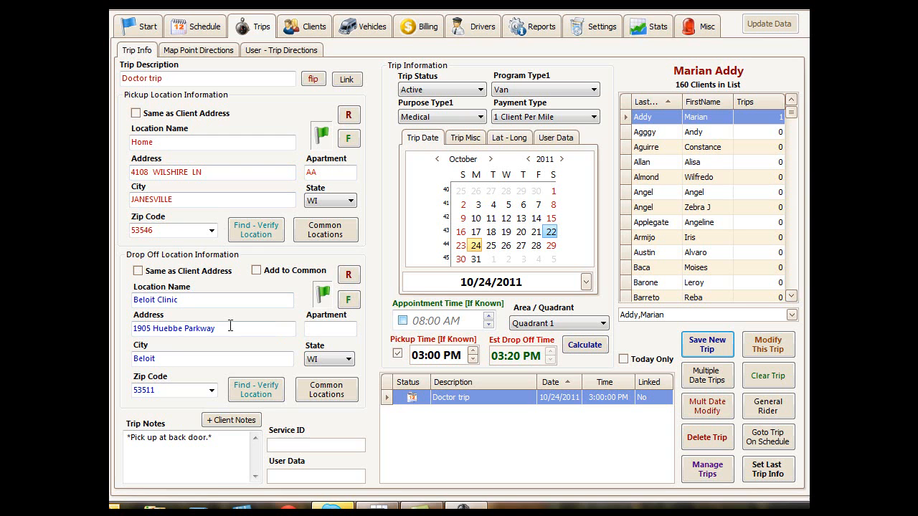
Step: Swap the pickup and drop-off locations for the return trip and set the pickup time to 05:00 PM
left_click(316, 79)
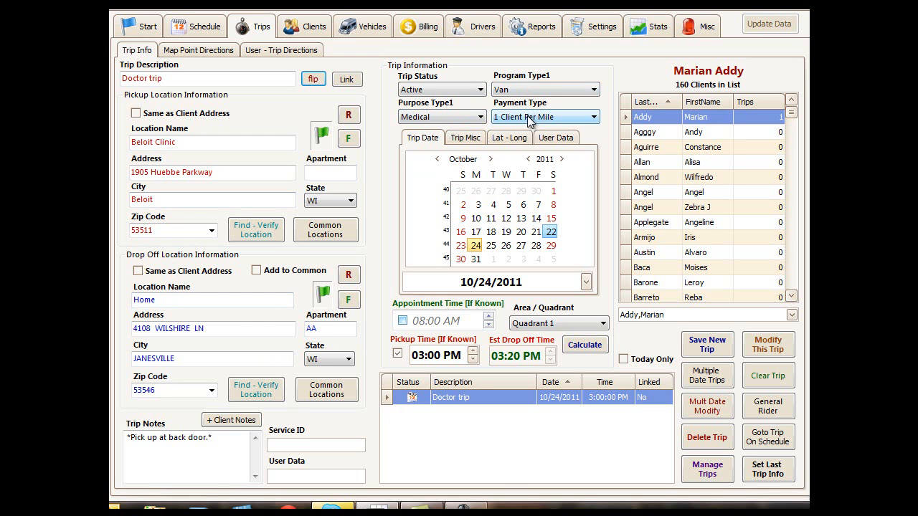
left_click(418, 356)
key("Up")
key("Up")
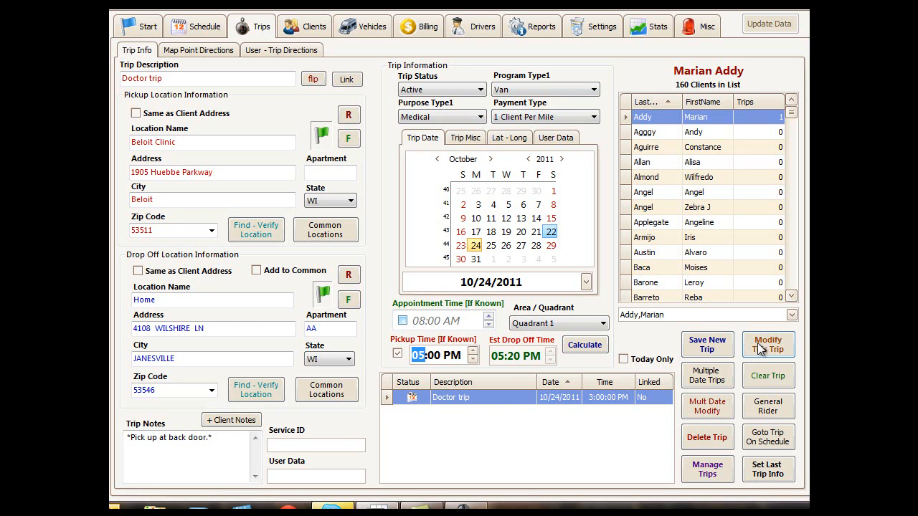
Step: Save the 05:00 PM return trip from Beloit Clinic as a new trip, confirm adding it, and display the 3:00 PM trip's details
left_click(706, 345)
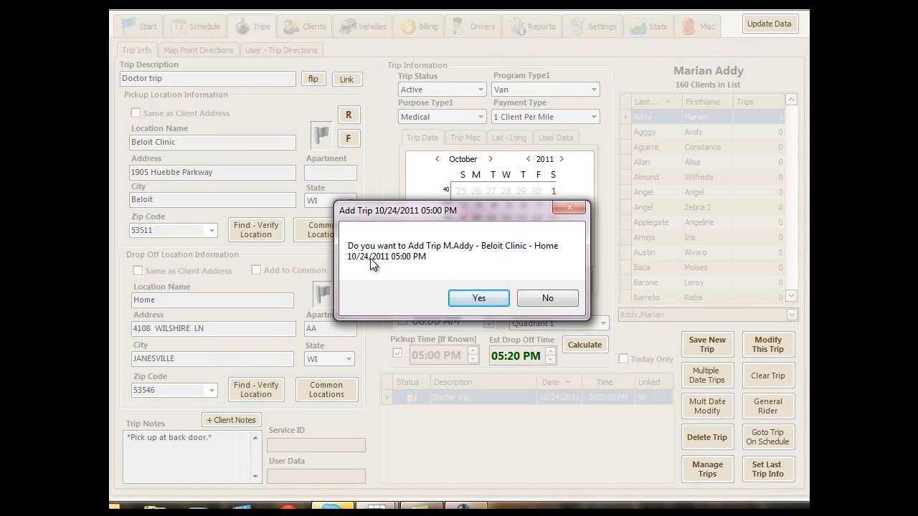
left_click(480, 296)
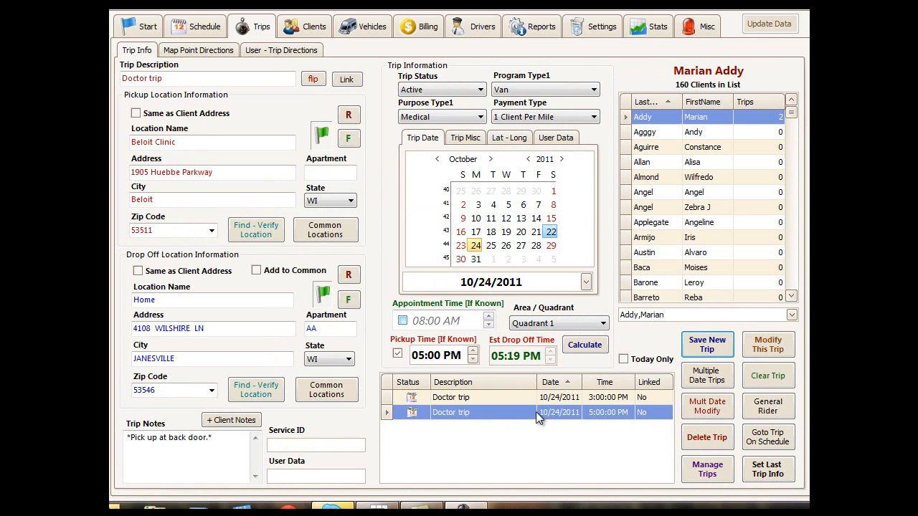
left_click(434, 400)
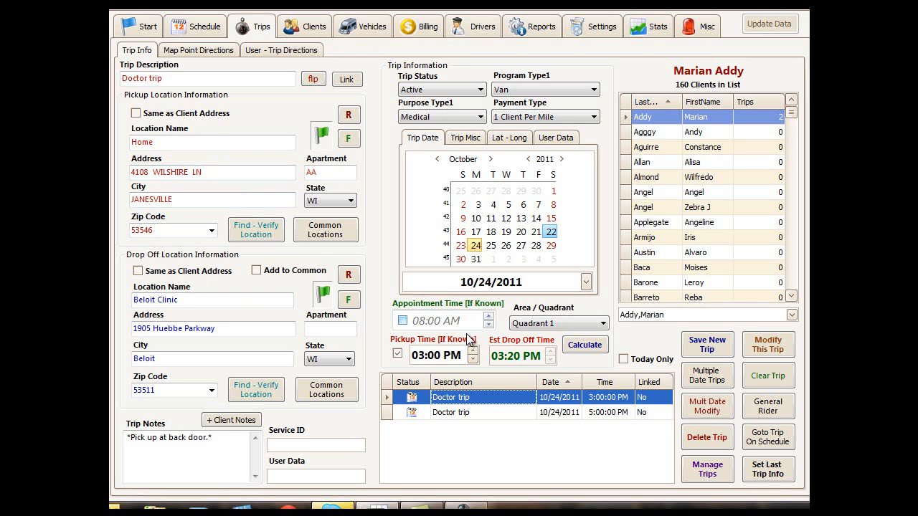
Step: Change the return trip's pickup time to 06:00 PM and save the modification
left_click(477, 414)
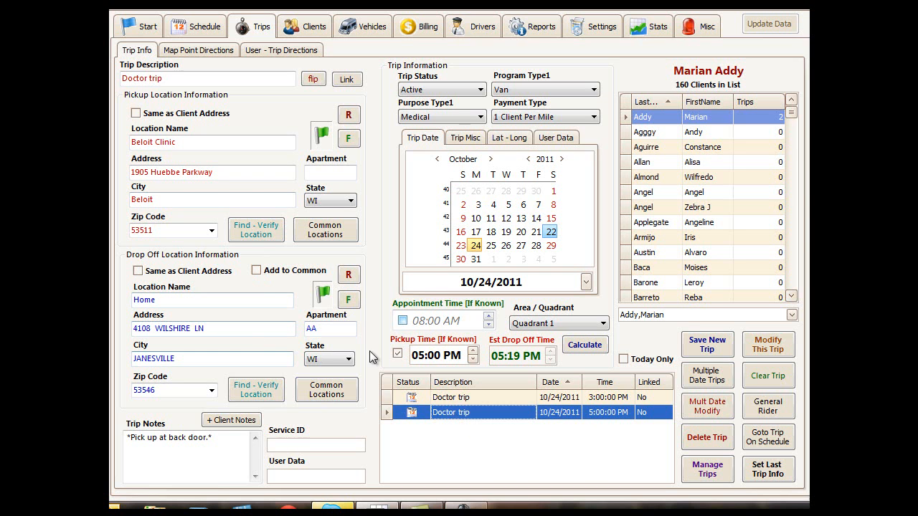
left_click(423, 352)
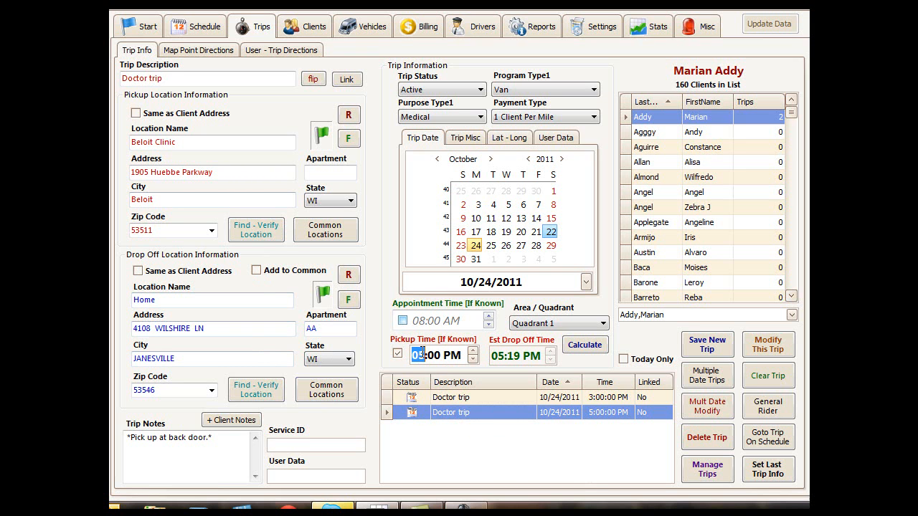
key("Up")
left_click(766, 346)
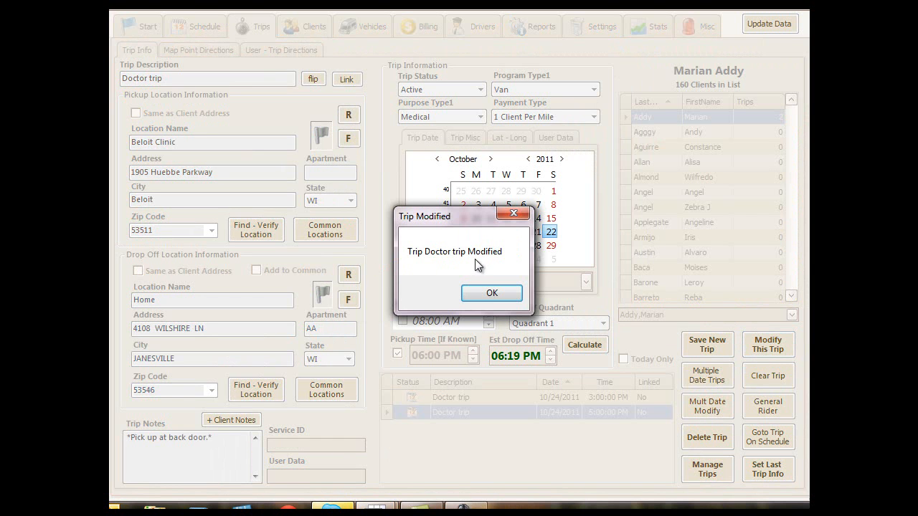
left_click(493, 291)
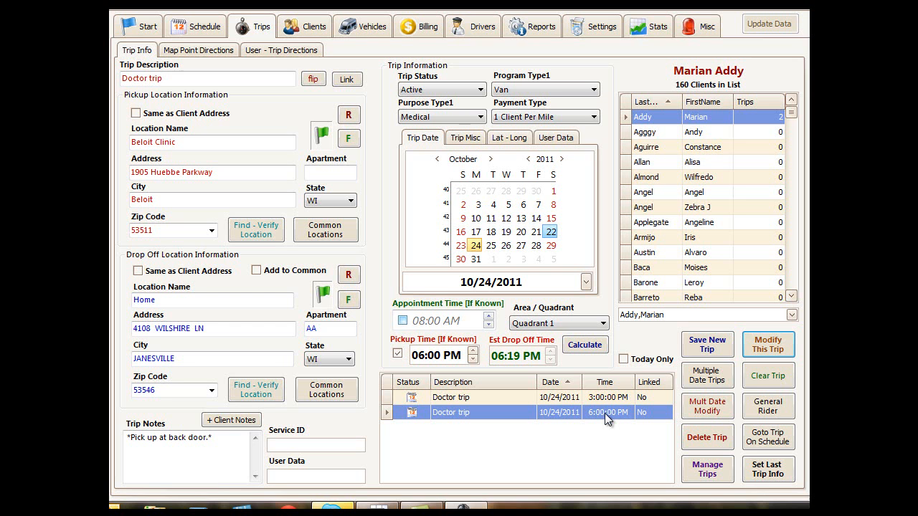
Step: Delete the 6:00 PM return trip, confirm the deletion, and load the remaining 3:00 PM doctor trip
left_click(464, 411)
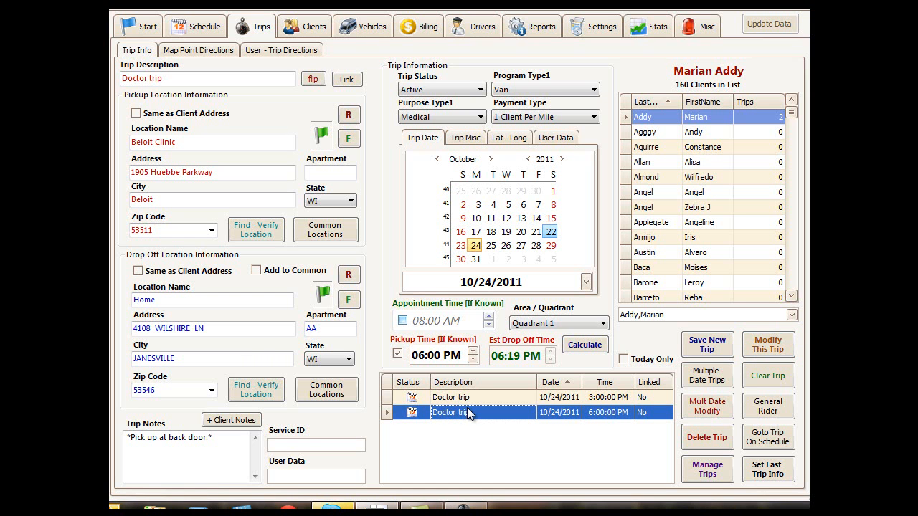
left_click(712, 438)
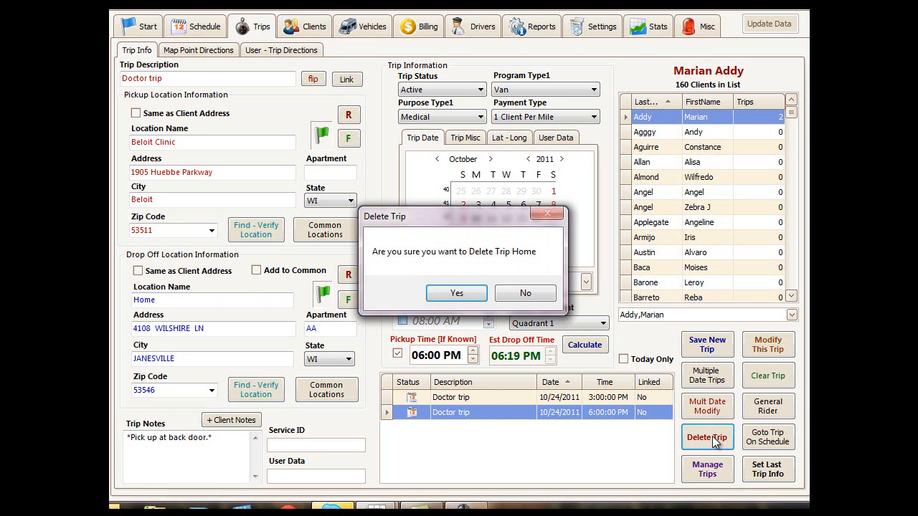
left_click(453, 292)
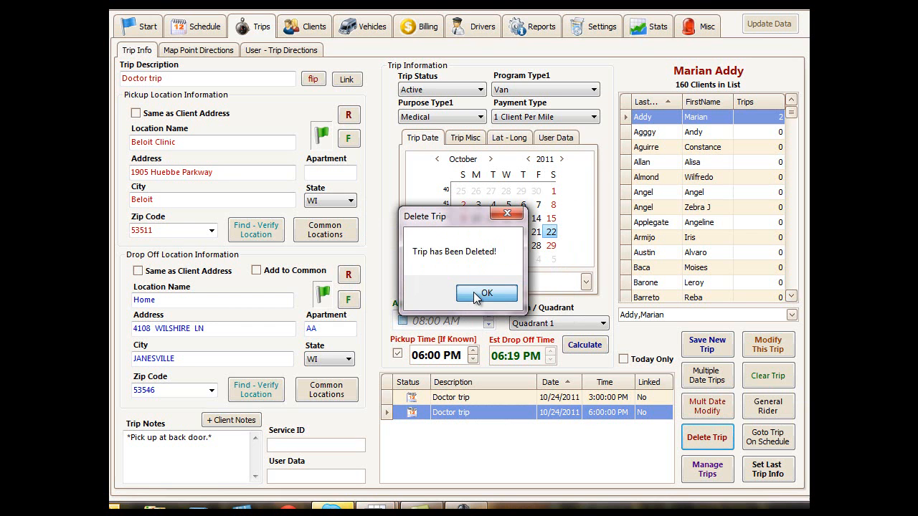
left_click(475, 293)
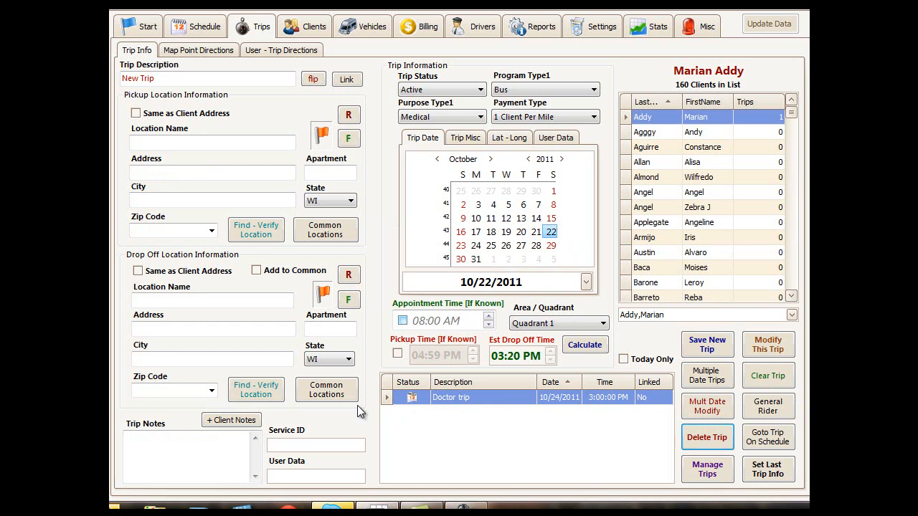
left_click(469, 398)
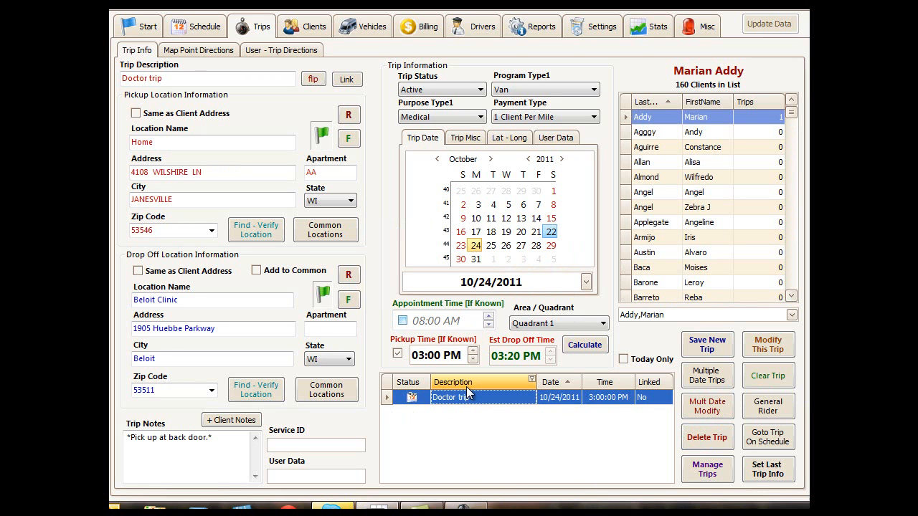